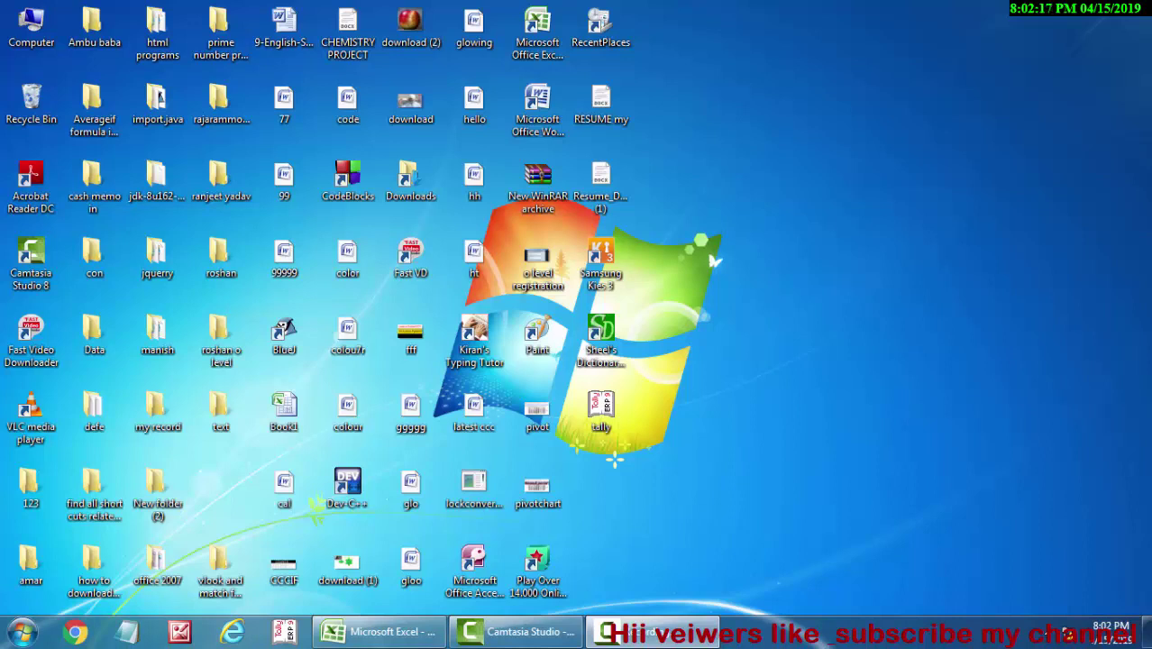
# - Restore the 'pivot' workbook with its Hindi sales table from the taskbar
pyautogui.click(383, 636)
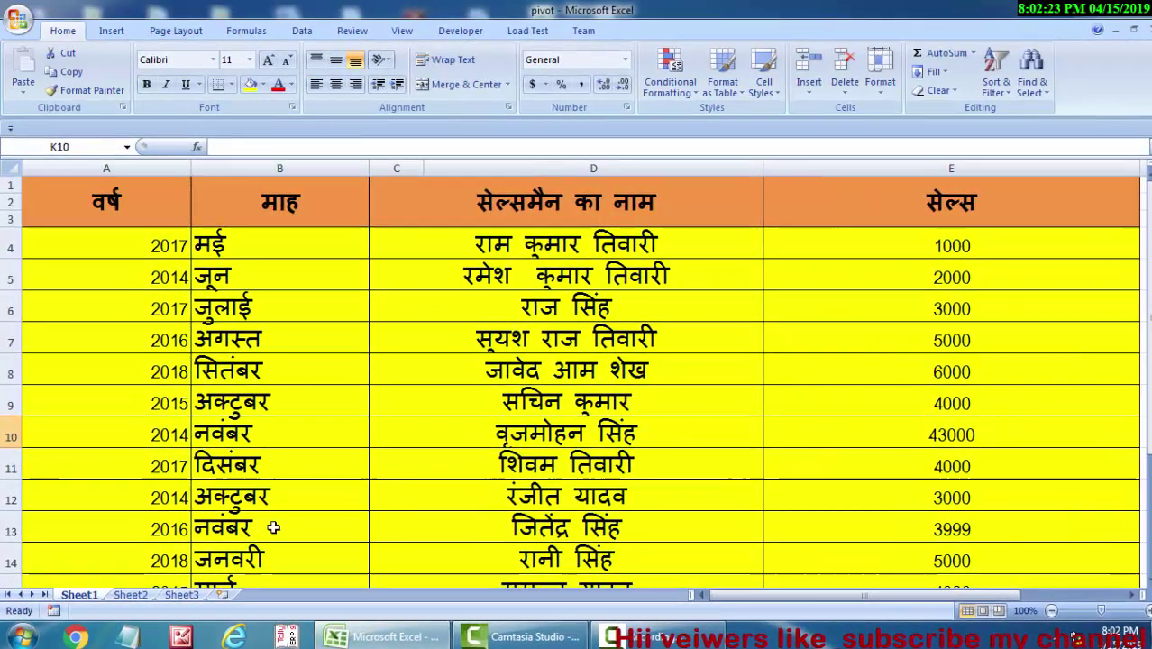
pyautogui.click(147, 247)
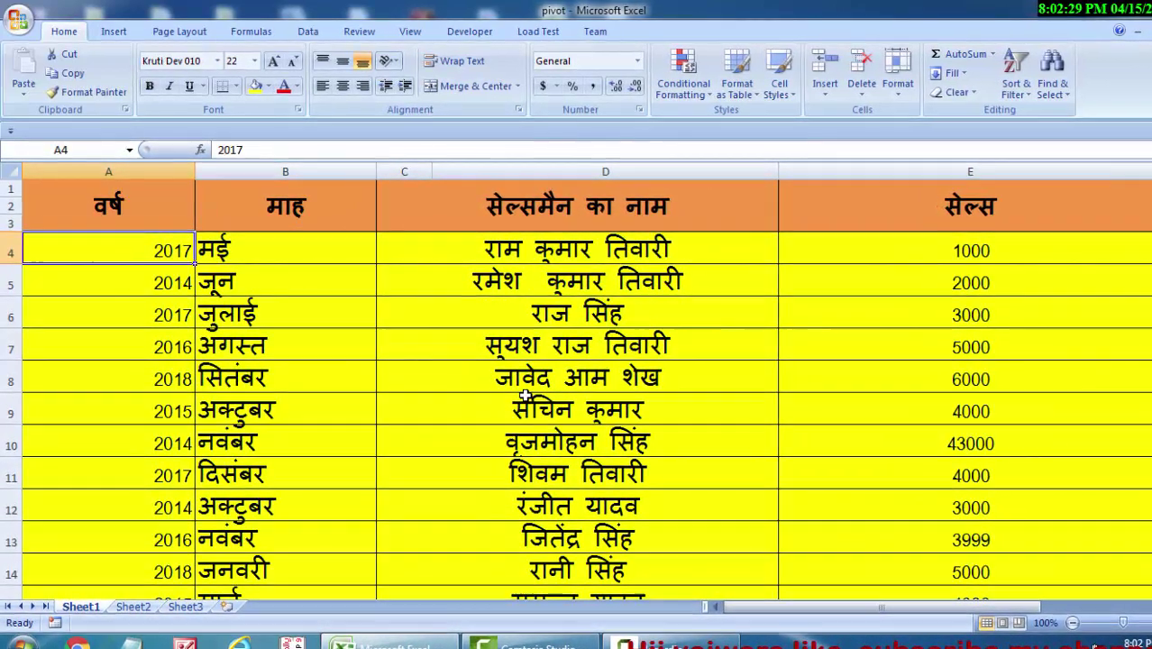
pyautogui.press('BackSpace')
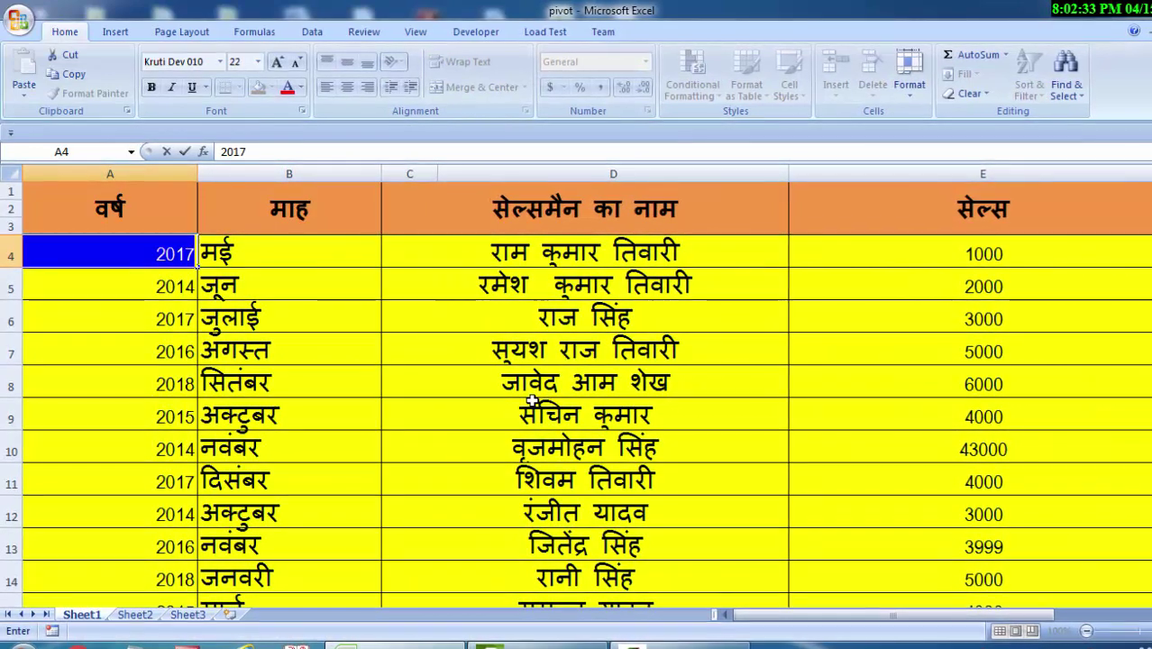
pyautogui.click(643, 256)
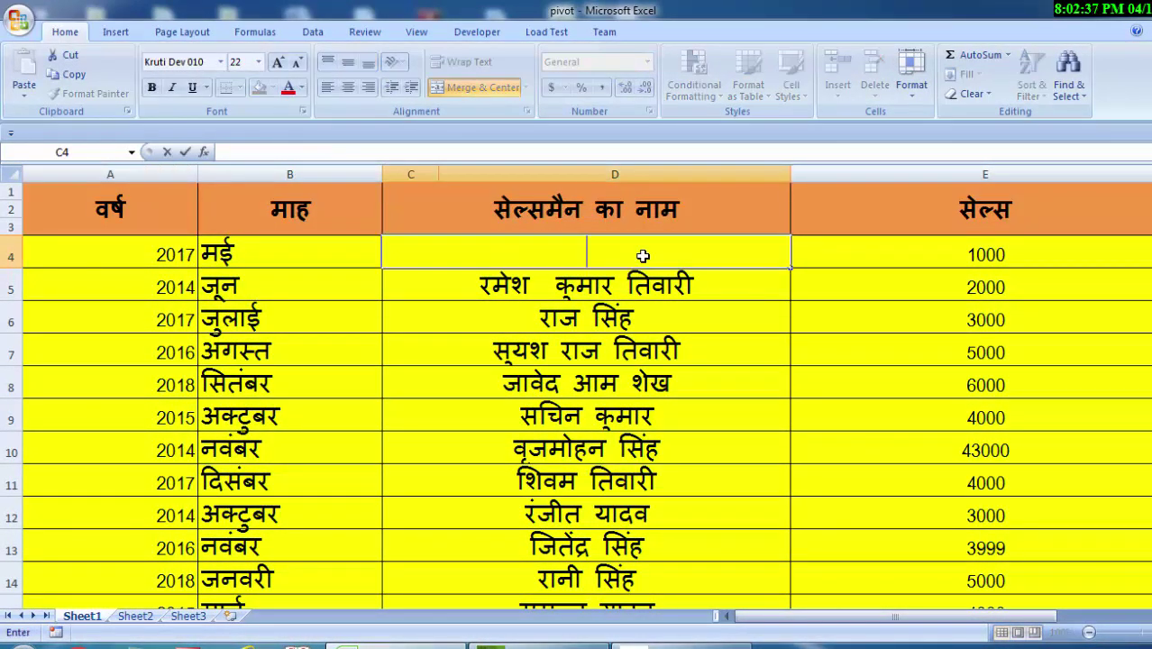
pyautogui.hotkey('ctrl', 'z')
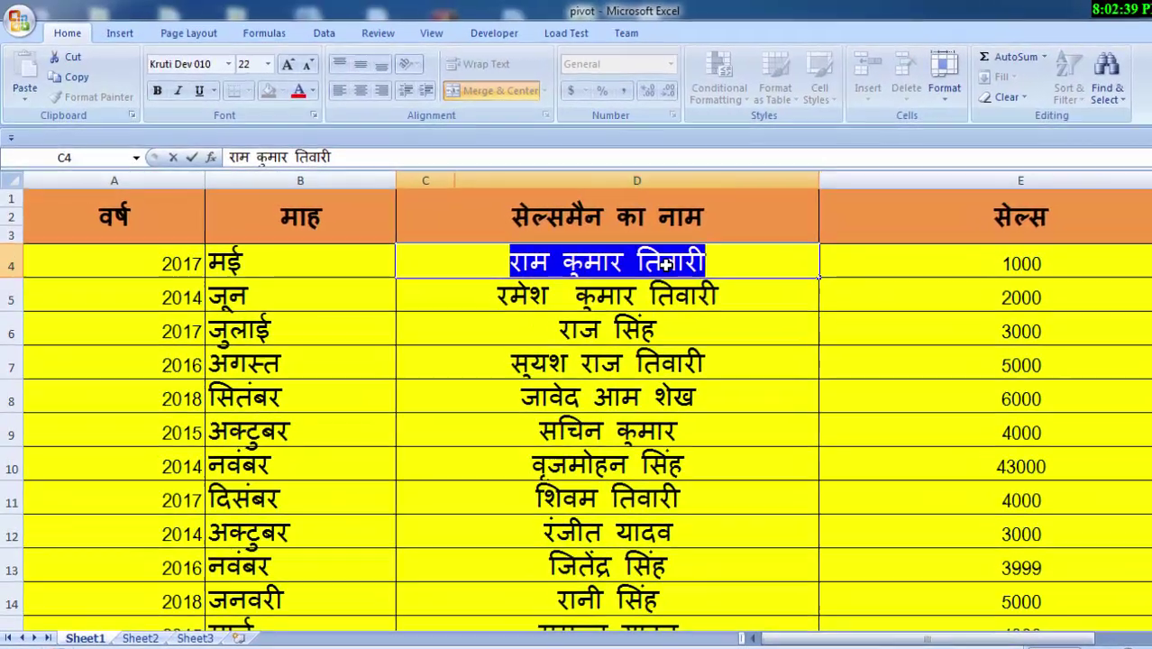
pyautogui.click(911, 338)
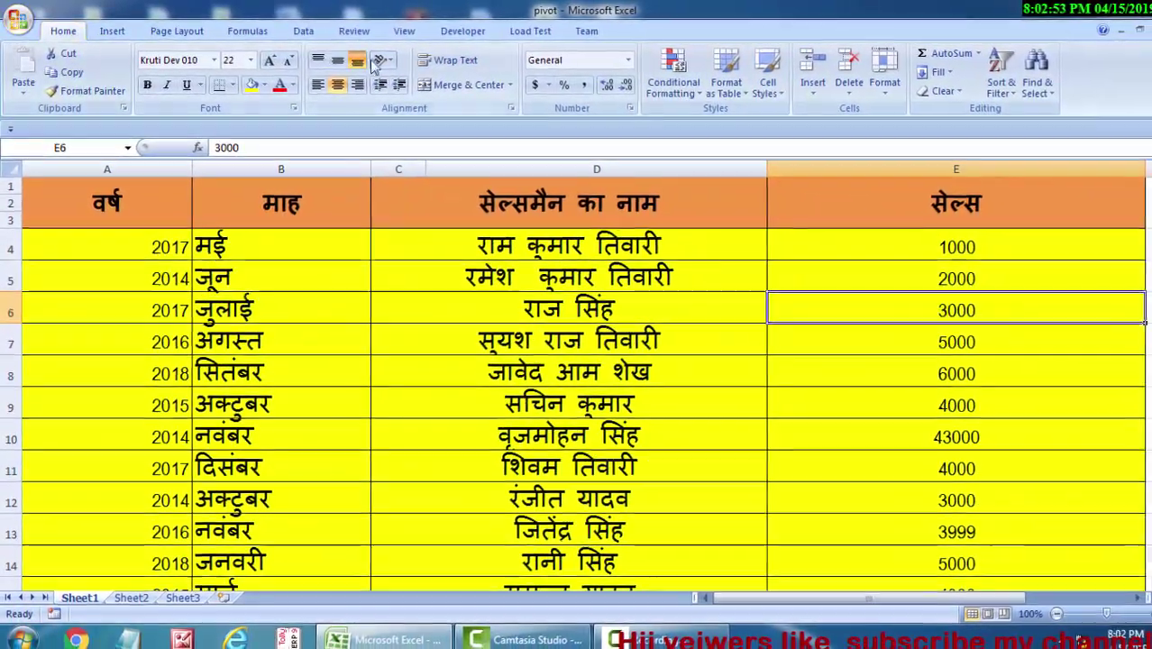
# - Launch the Visual Basic editor from the Developer tab for pivot.xlsx
pyautogui.click(473, 38)
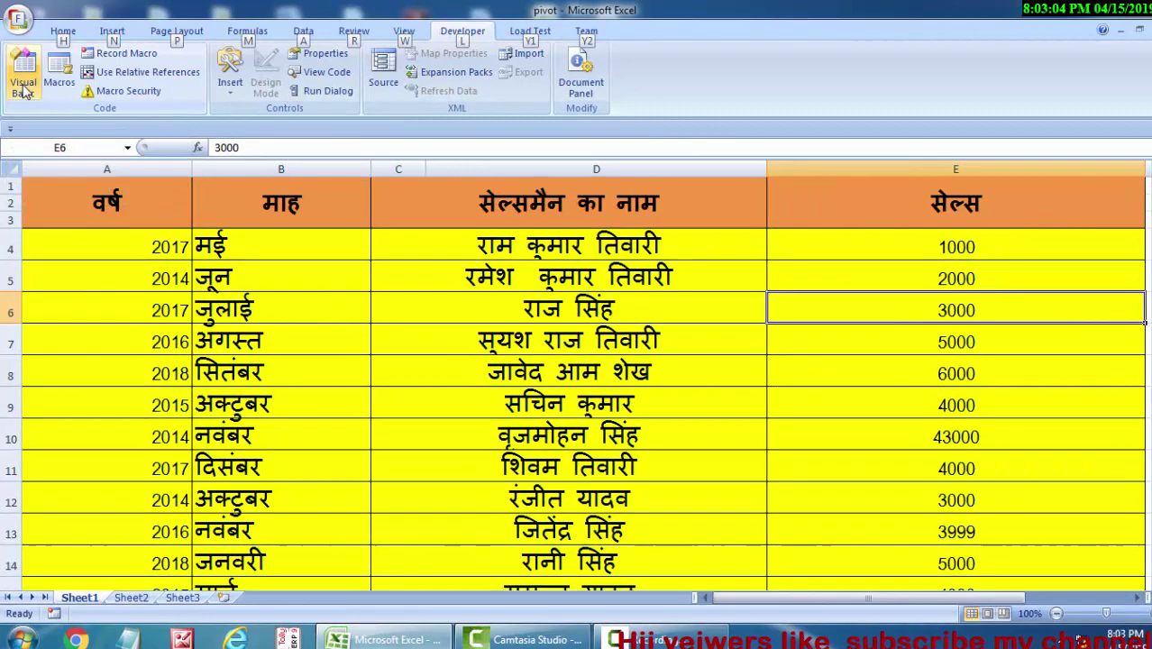
pyautogui.click(24, 87)
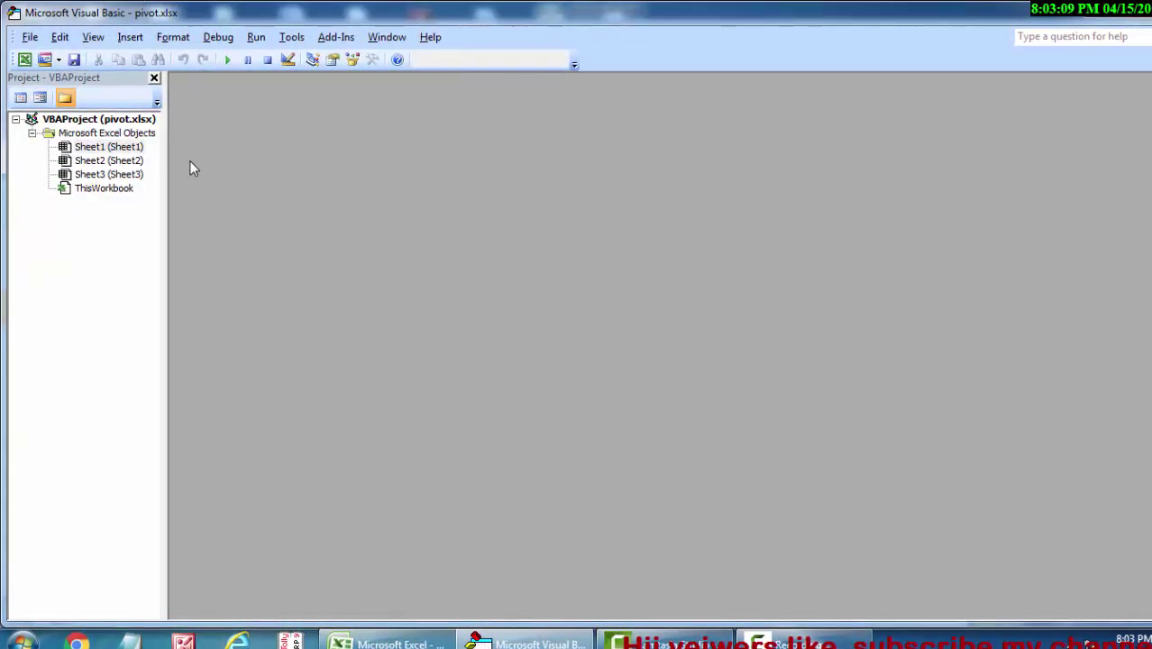
# - Insert a new empty code module, Module1, into the pivot.xlsx project
pyautogui.click(127, 40)
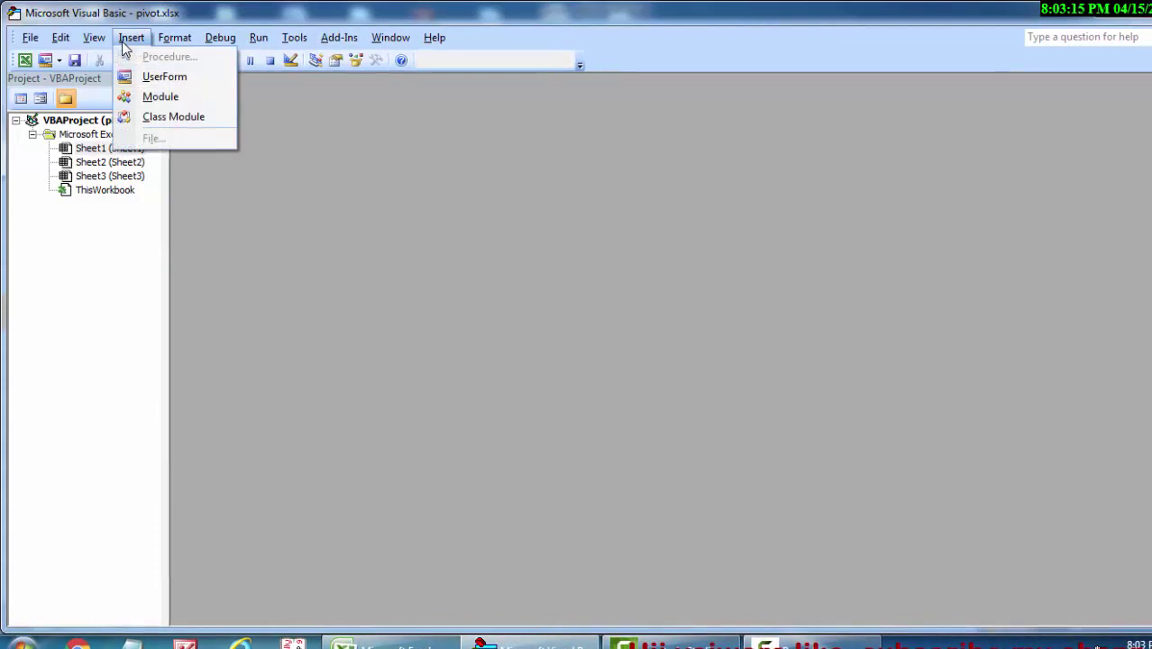
pyautogui.click(161, 97)
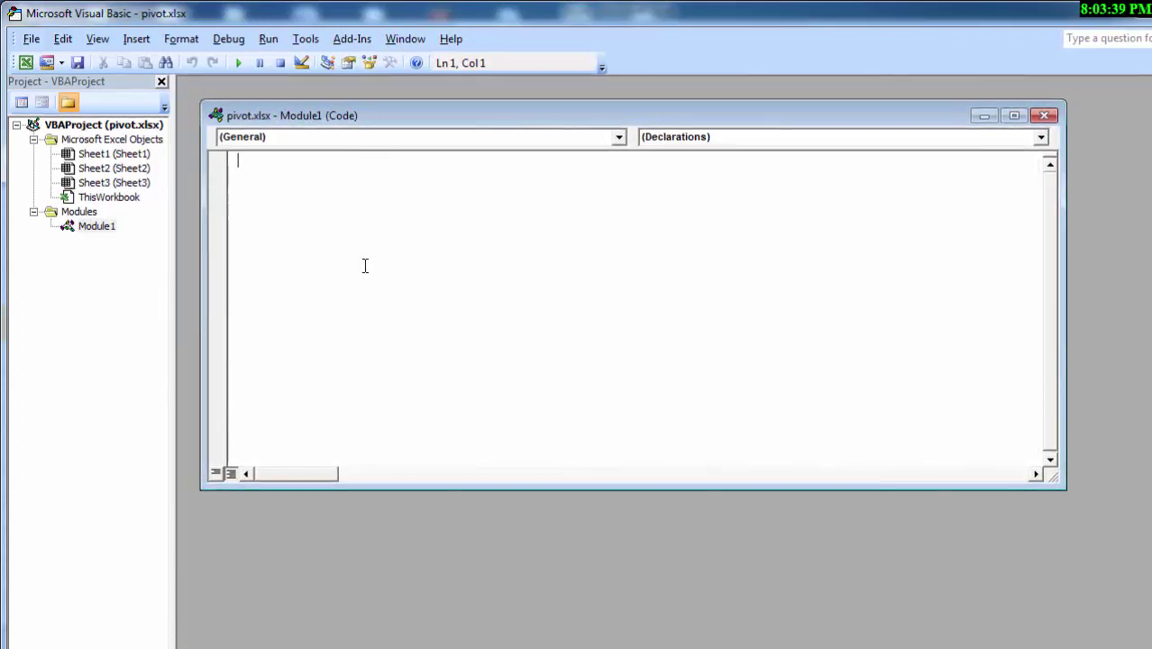
# - Create an empty Sub protect_sheet() procedure with End Sub, declining the Filter Keys prompt
pyautogui.write('Sub pro')
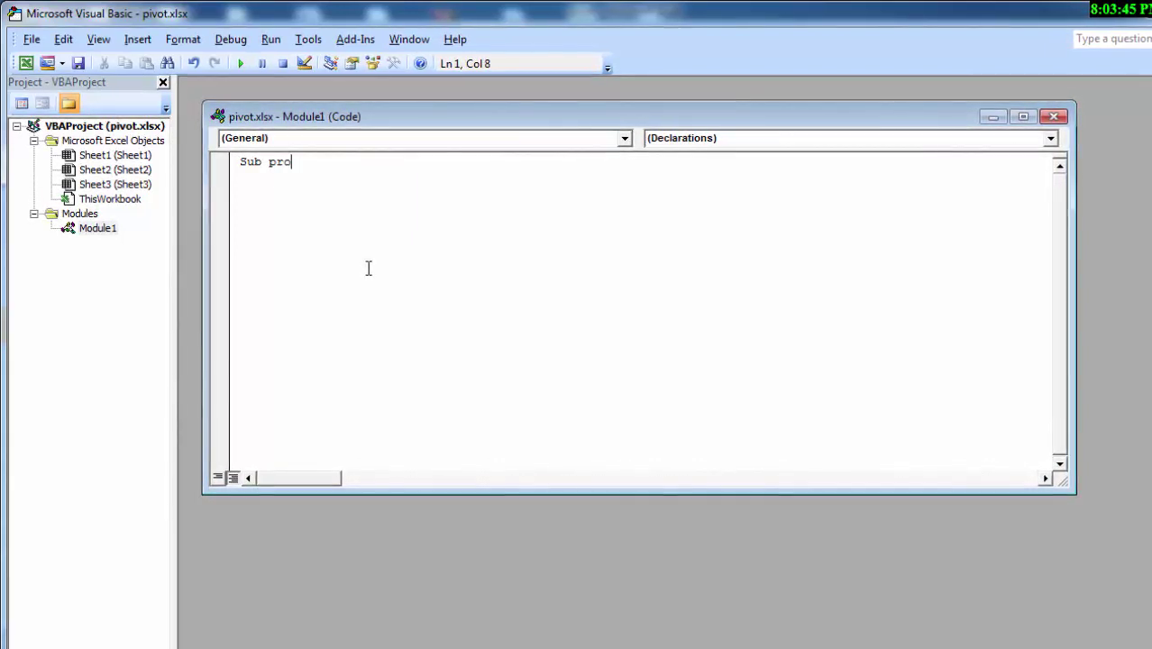
pyautogui.write('t')
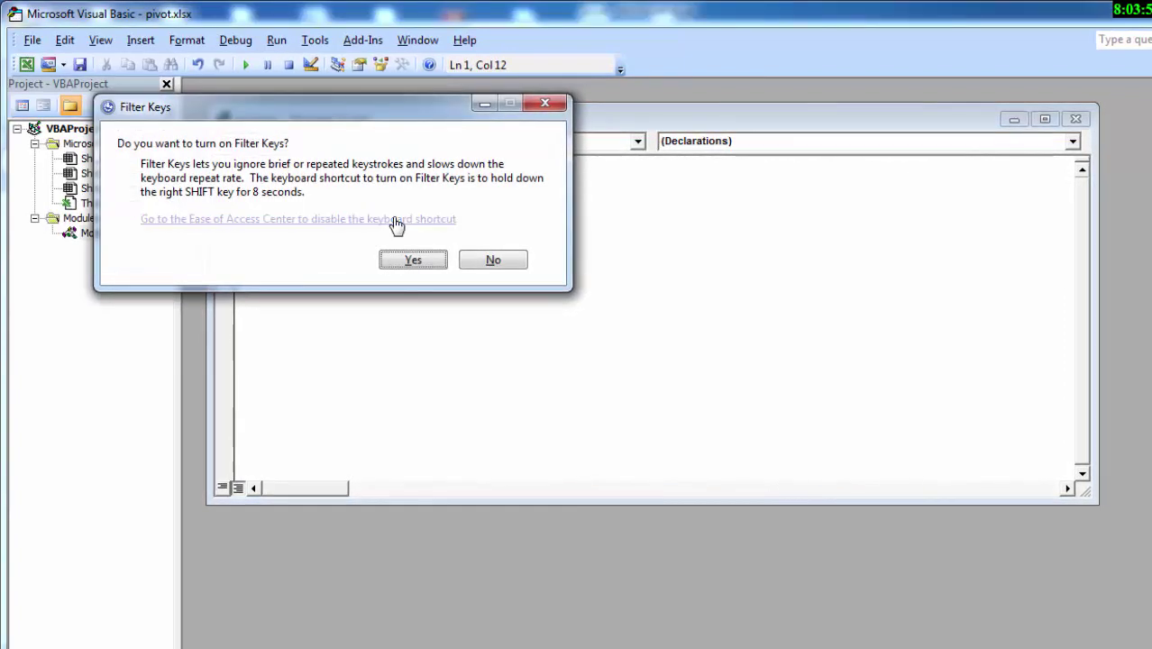
pyautogui.click(544, 103)
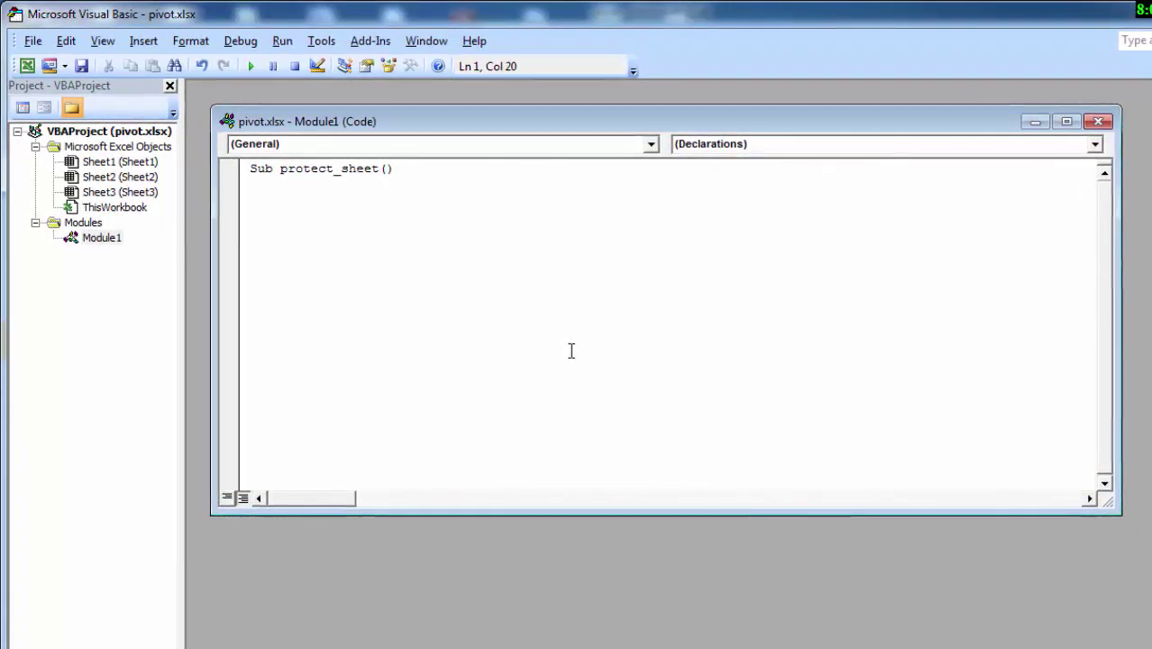
pyautogui.press('Return')
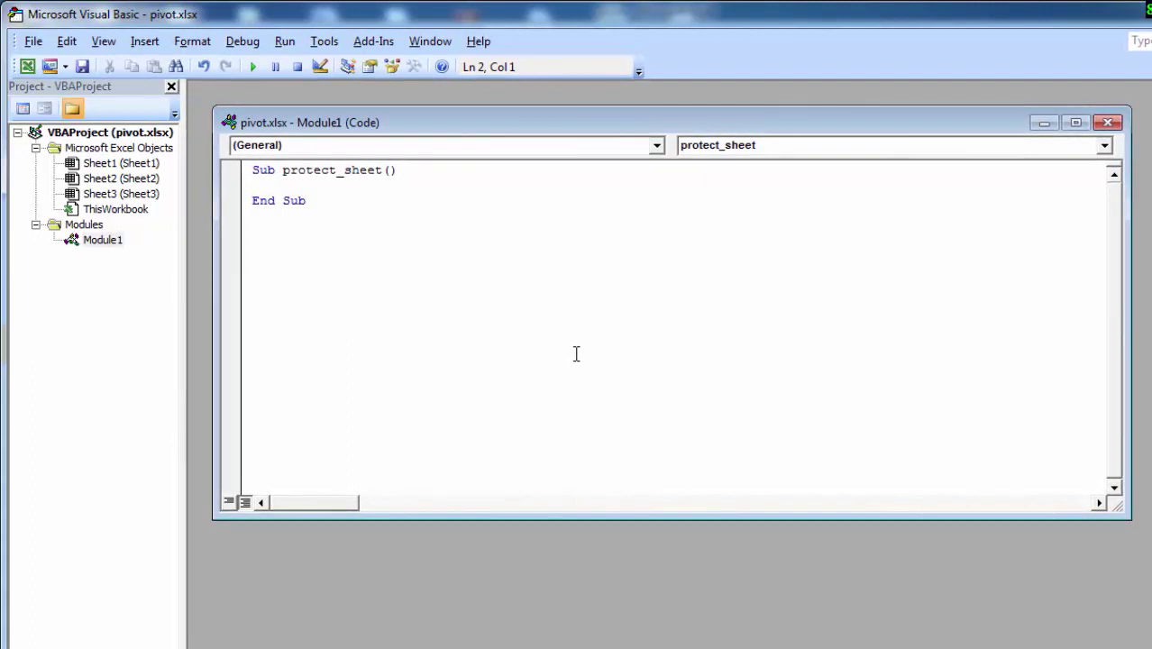
# - Write the ActiveSheet.Protect statement inside the protect_sheet procedure
pyautogui.write('Active')
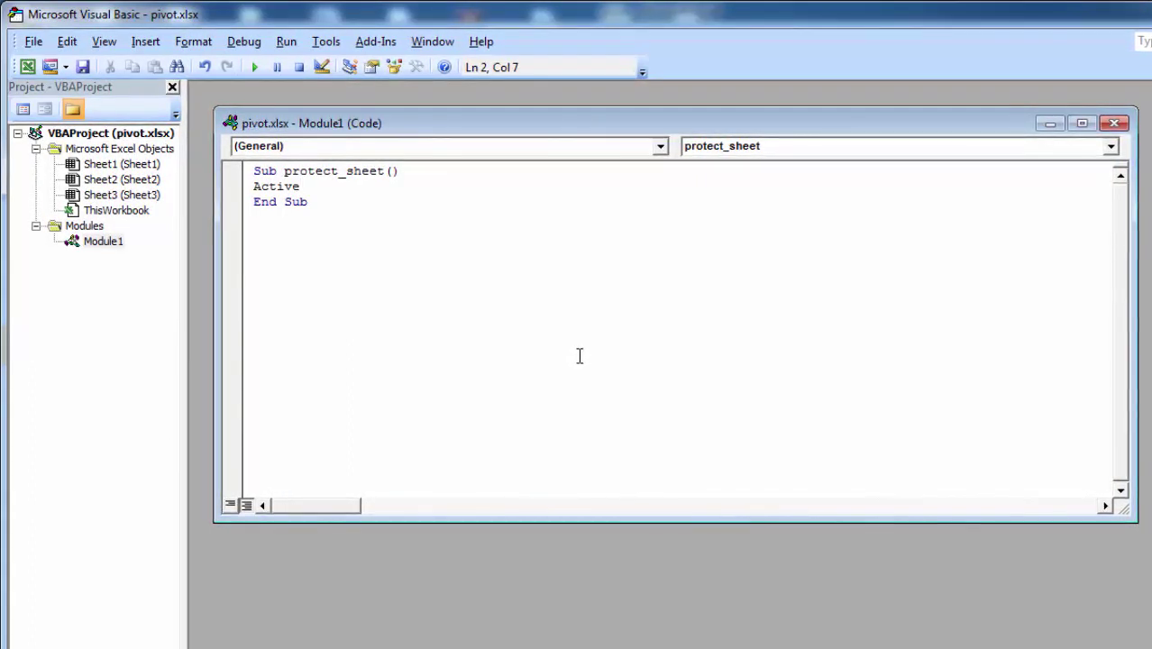
pyautogui.write('sheet.')
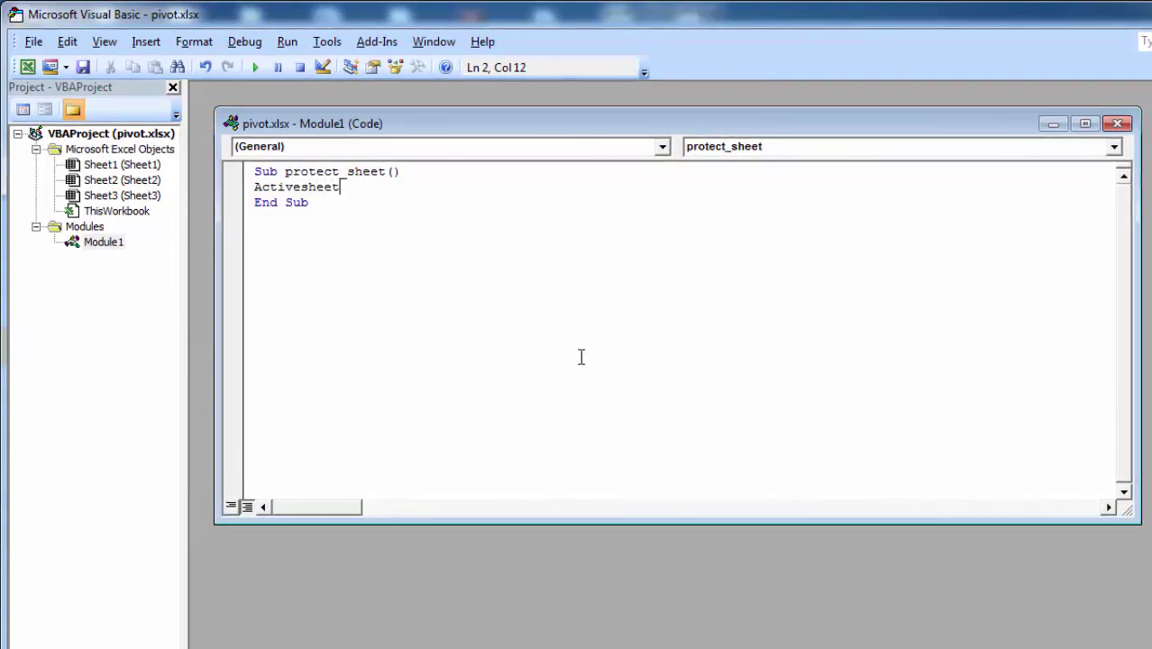
pyautogui.write('p')
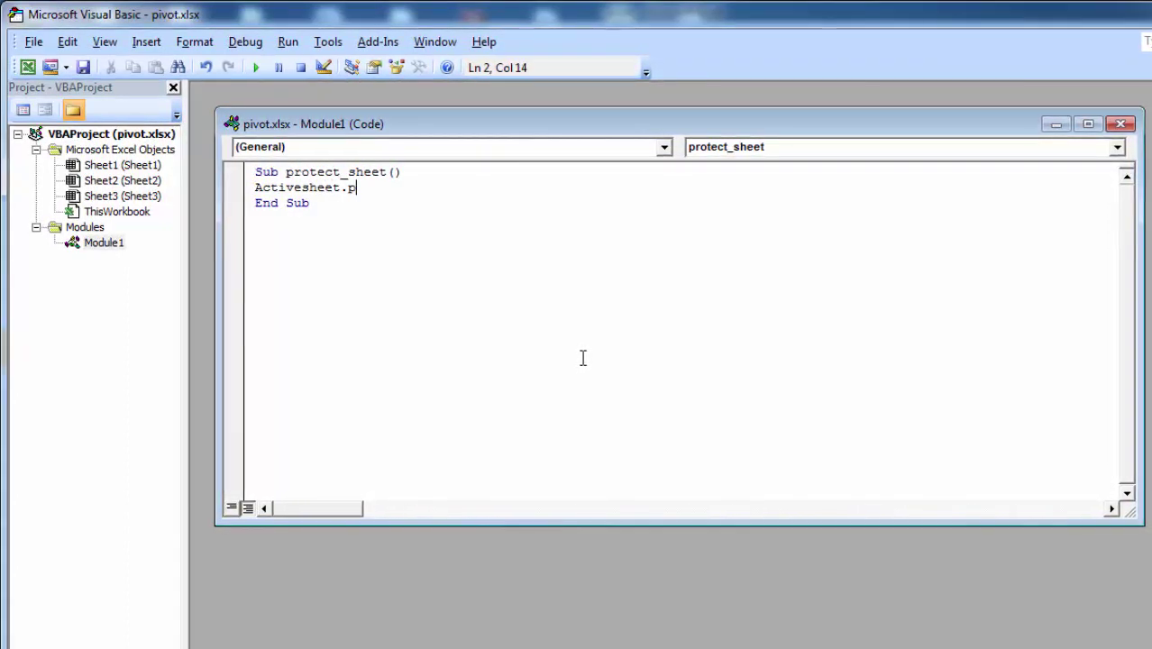
pyautogui.write('rotect')
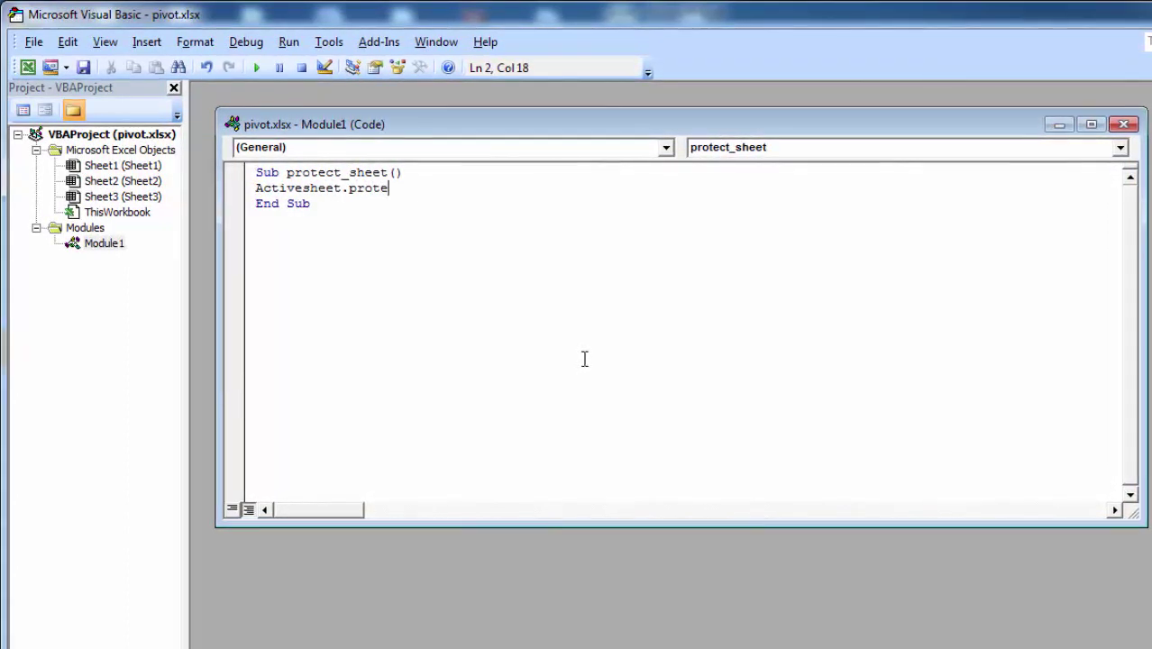
# - Run the protect_sheet macro via Run Sub/UserForm and return to the pivot workbook
pyautogui.click(292, 42)
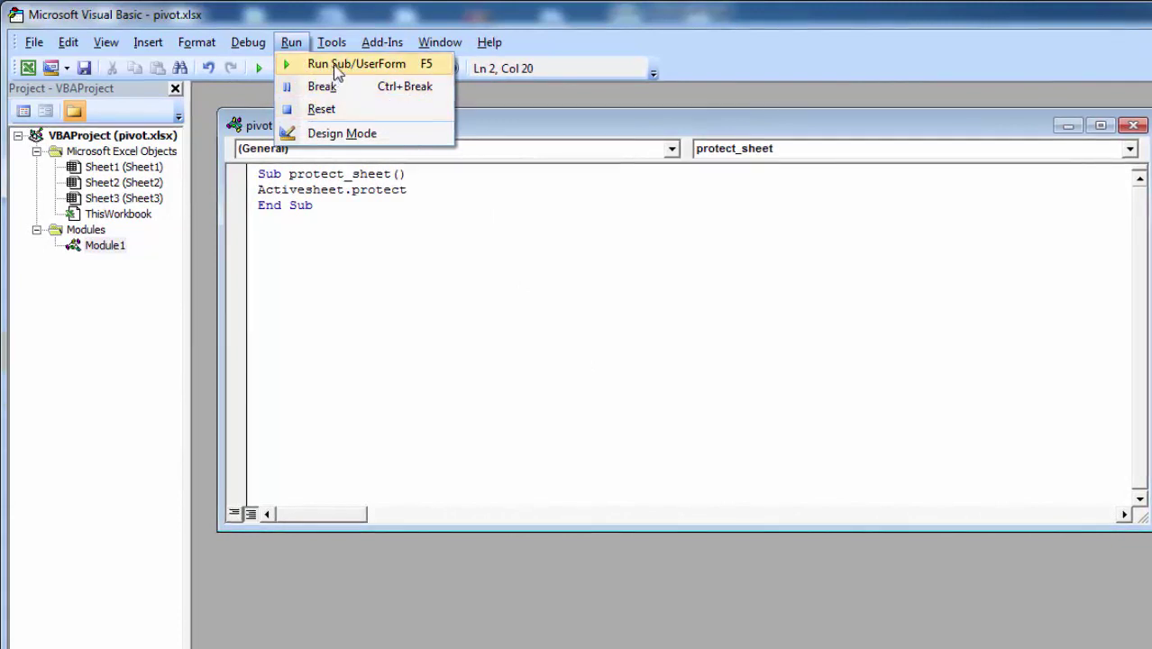
pyautogui.click(335, 64)
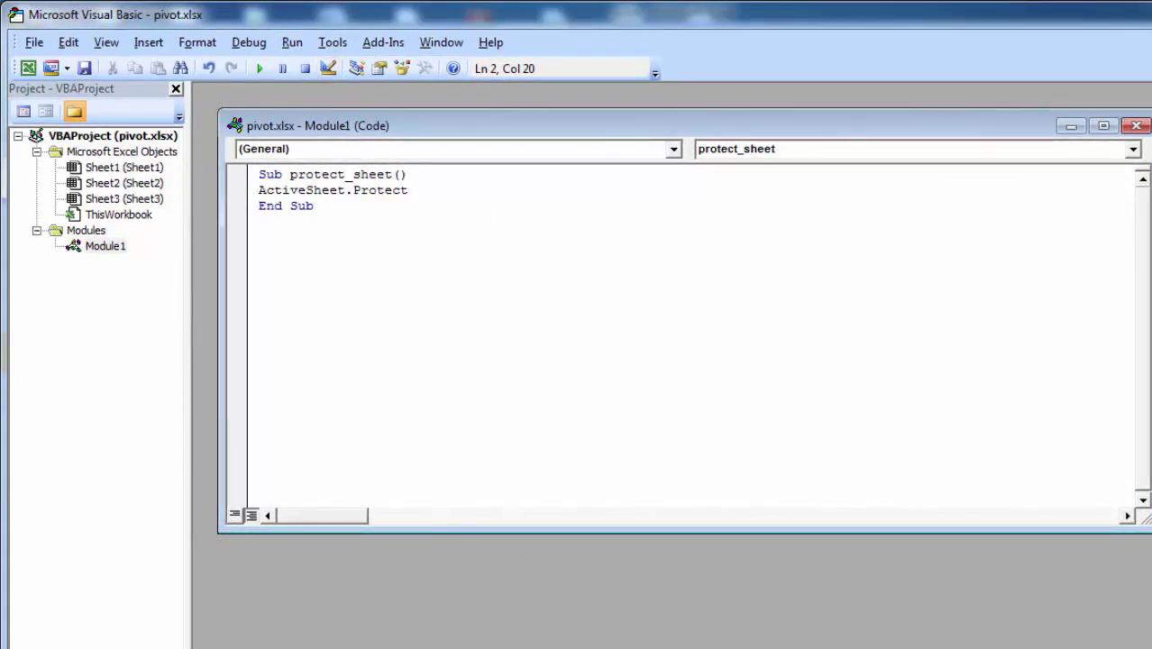
pyautogui.click(378, 604)
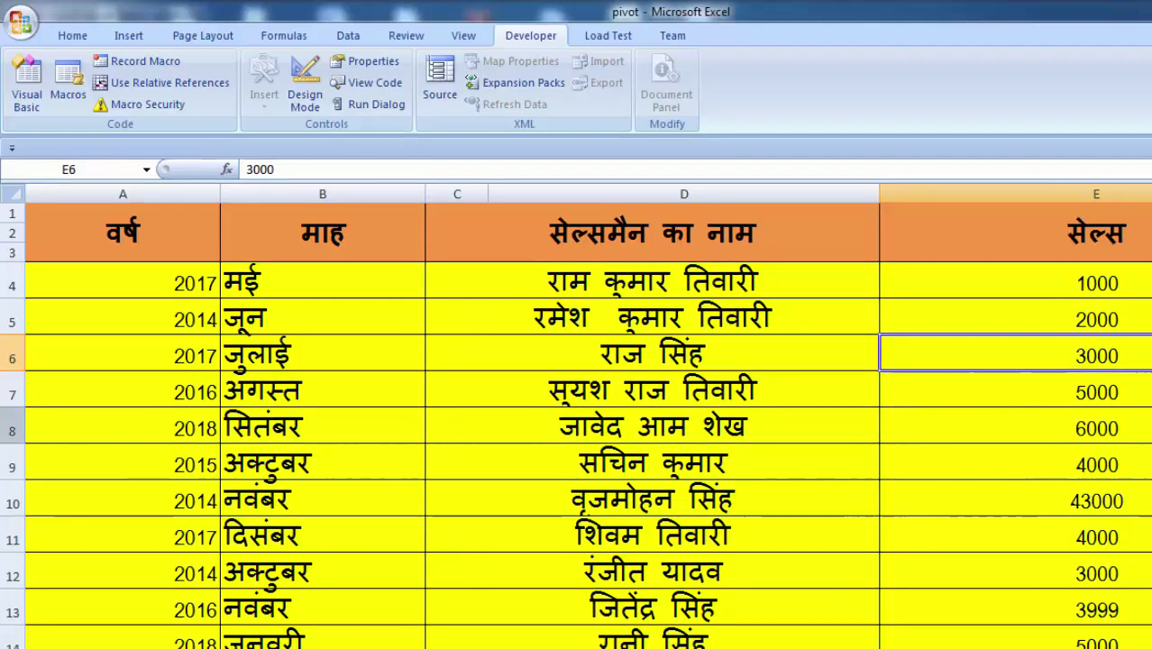
pyautogui.click(176, 272)
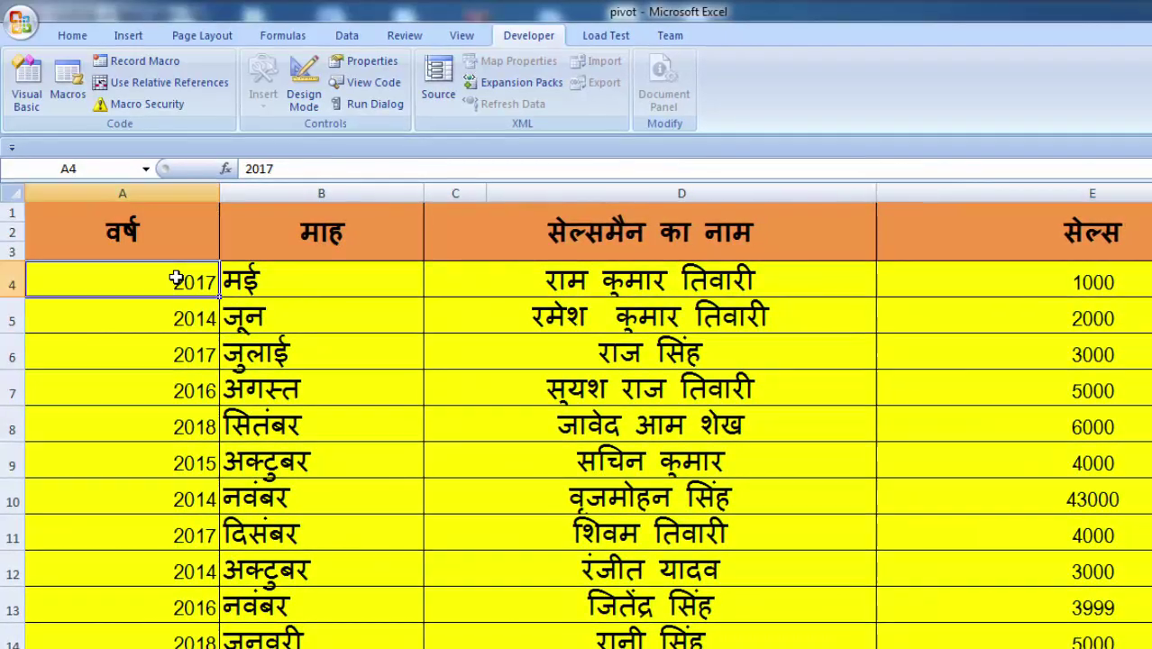
pyautogui.press('Delete')
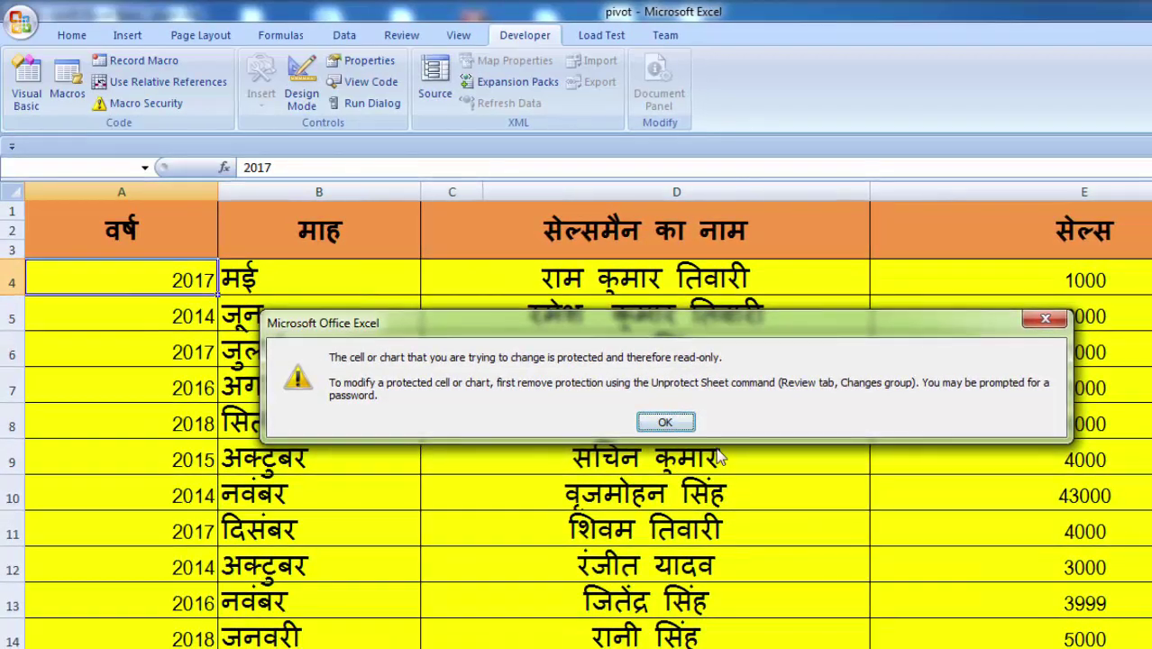
pyautogui.click(664, 423)
pyautogui.click(570, 276)
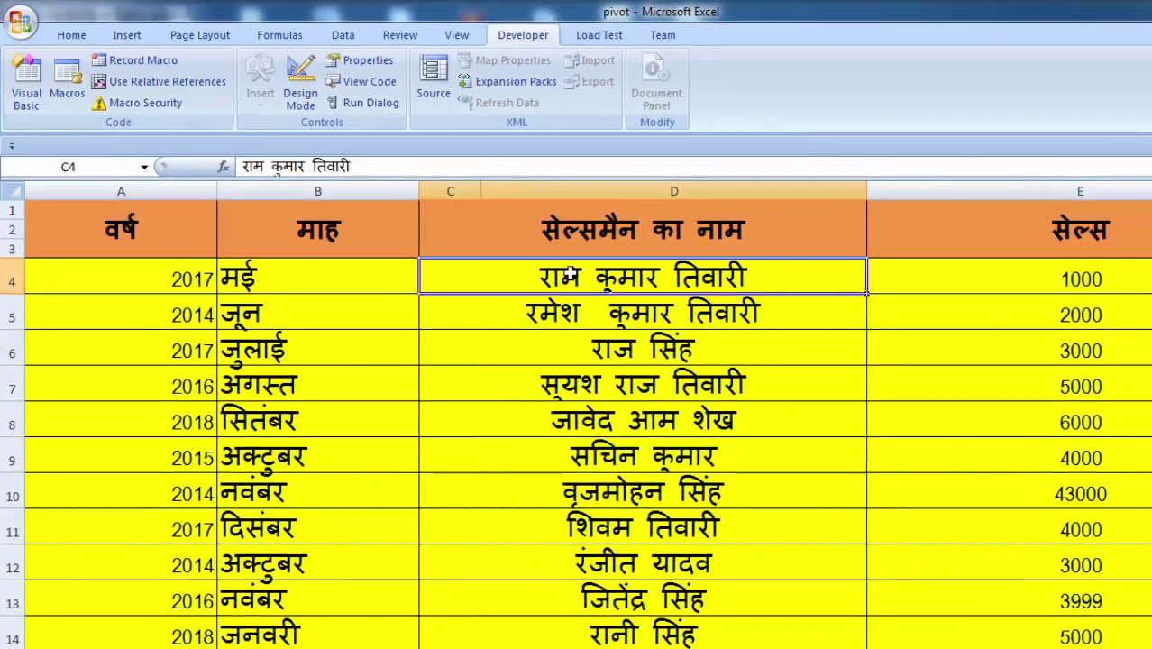
pyautogui.doubleClick(570, 276)
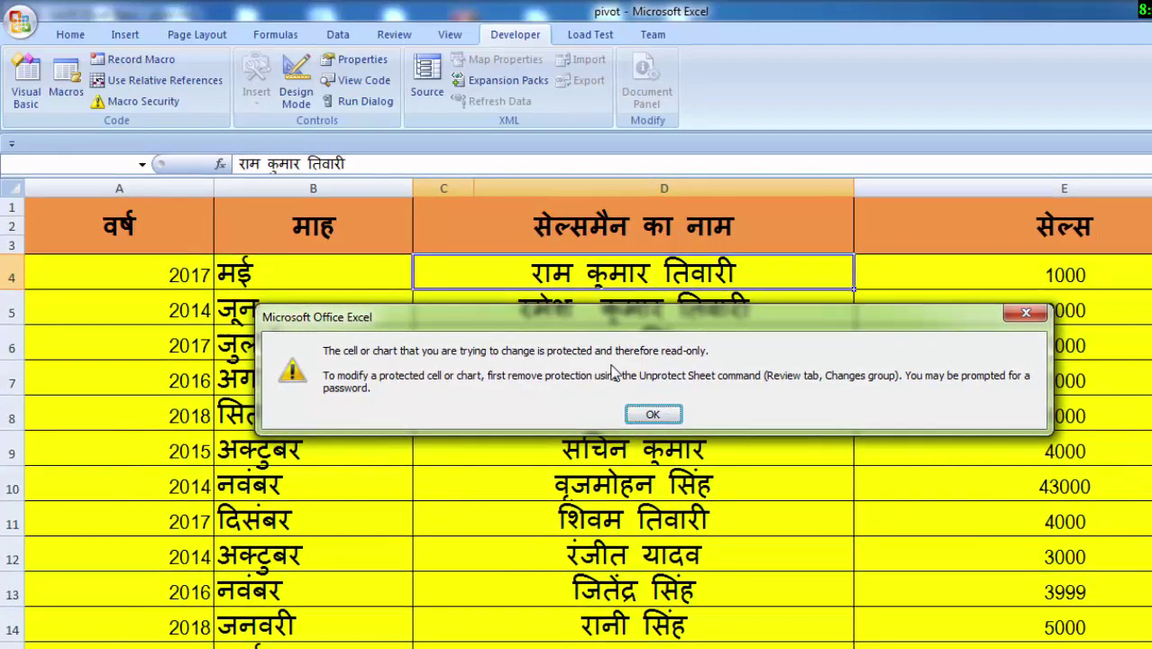
pyautogui.click(649, 413)
pyautogui.press('Down')
pyautogui.press('Down')
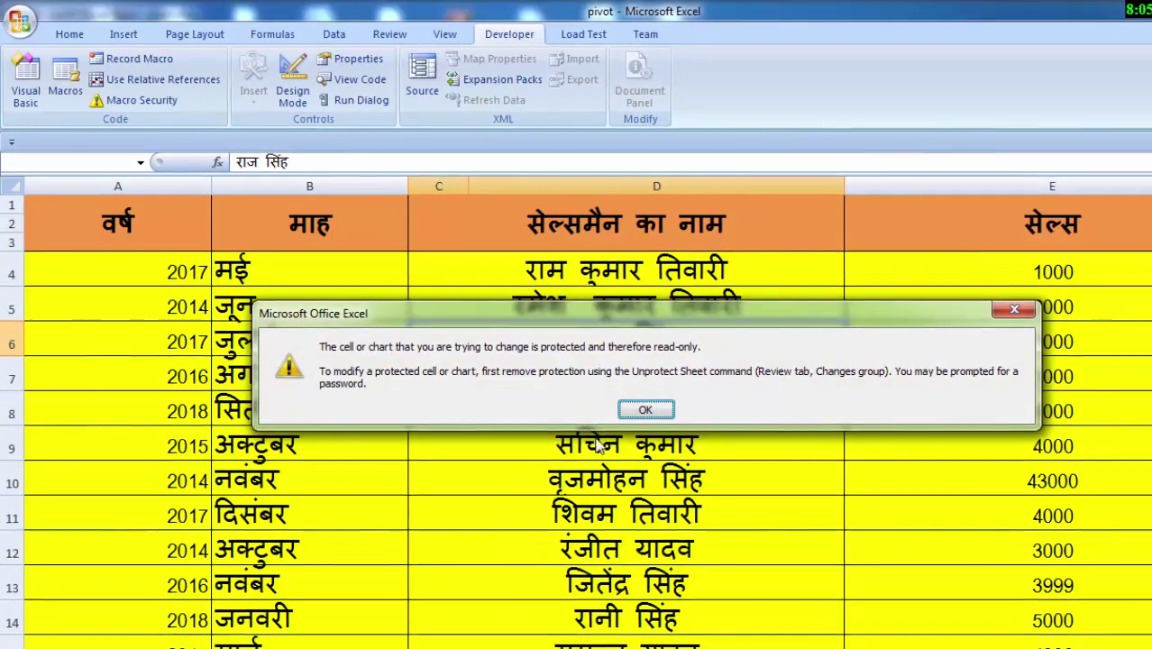
pyautogui.click(646, 410)
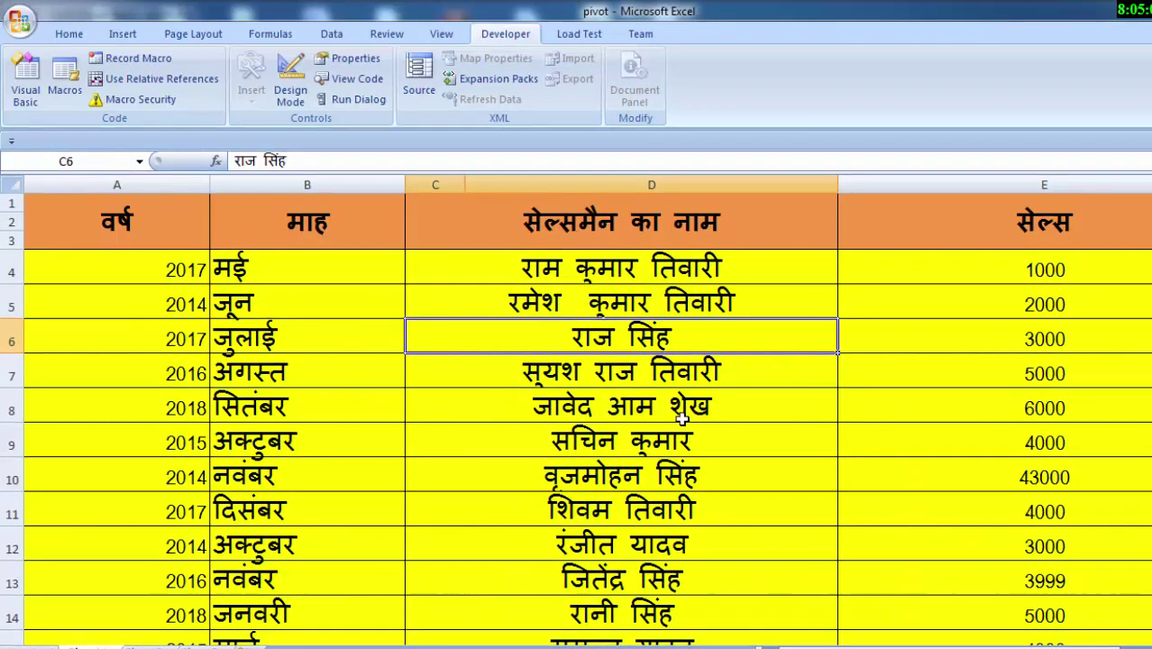
pyautogui.click(1055, 341)
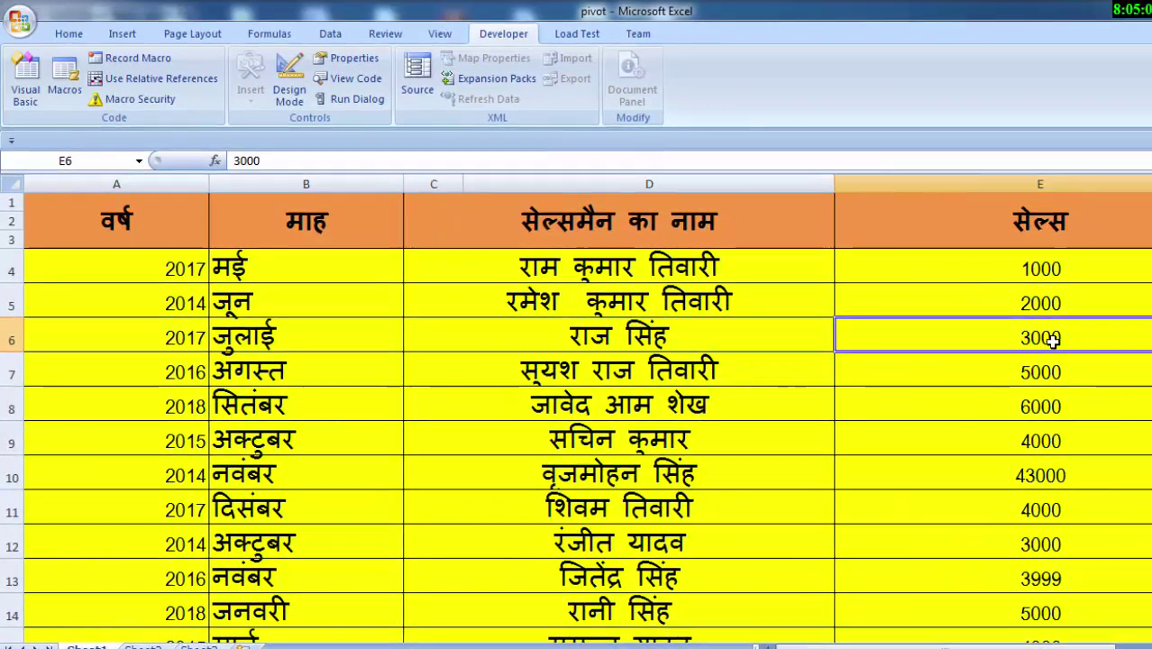
pyautogui.doubleClick(1051, 337)
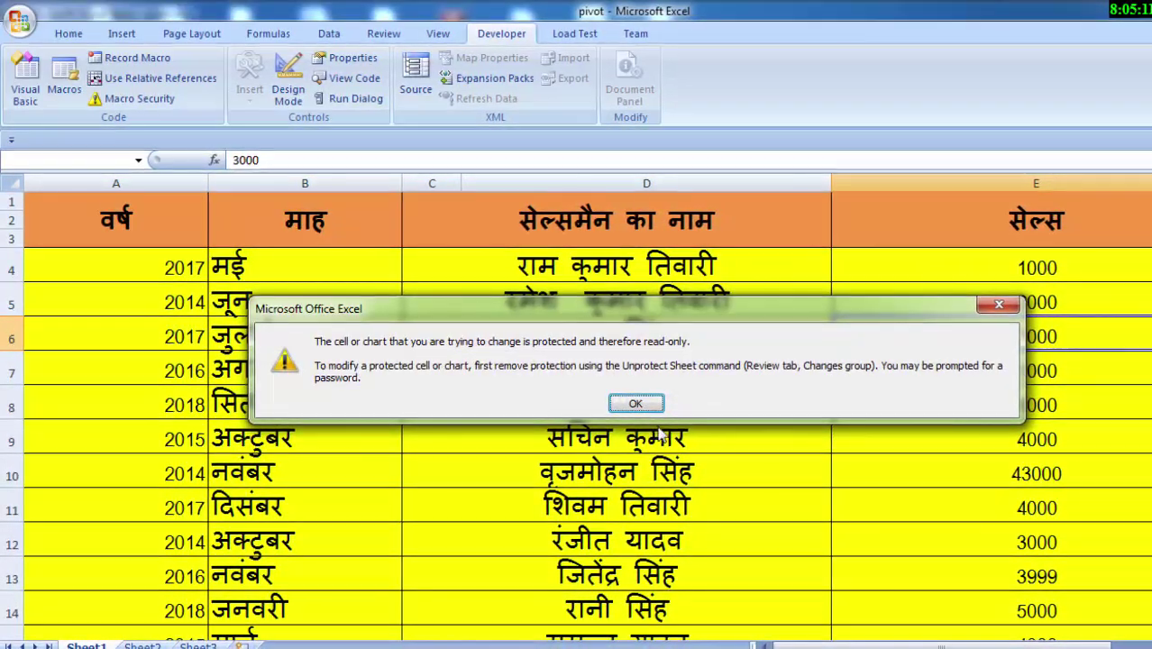
pyautogui.click(651, 405)
pyautogui.click(621, 512)
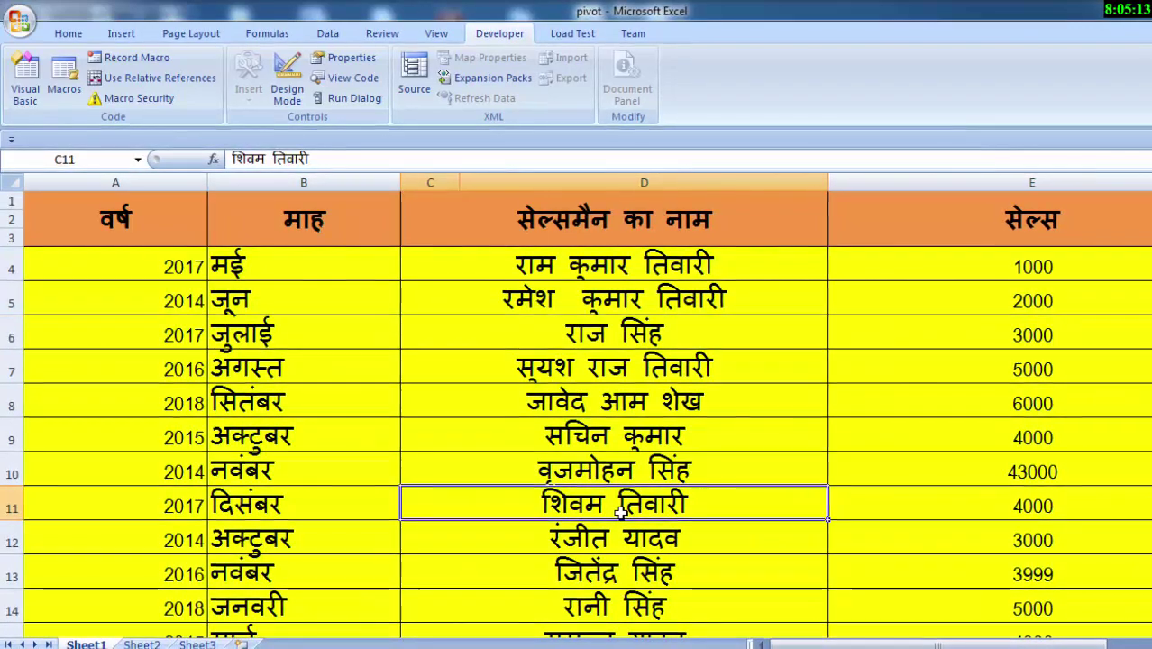
pyautogui.doubleClick(621, 511)
pyautogui.click(631, 400)
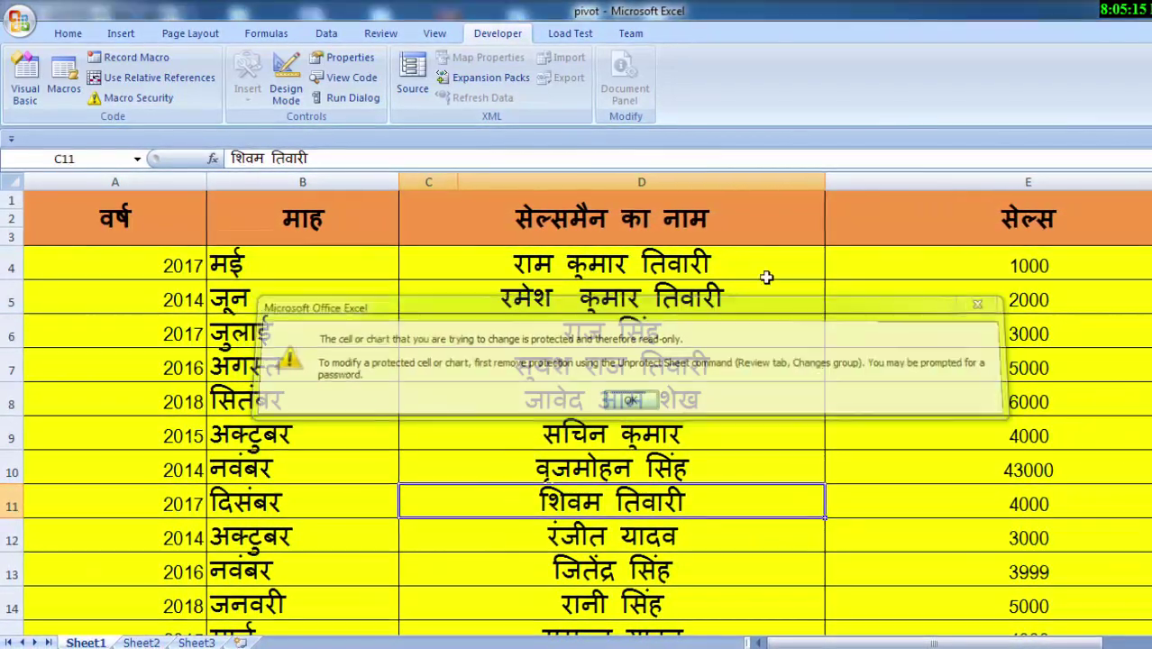
pyautogui.moveTo(820, 176); pyautogui.dragTo(817, 175)
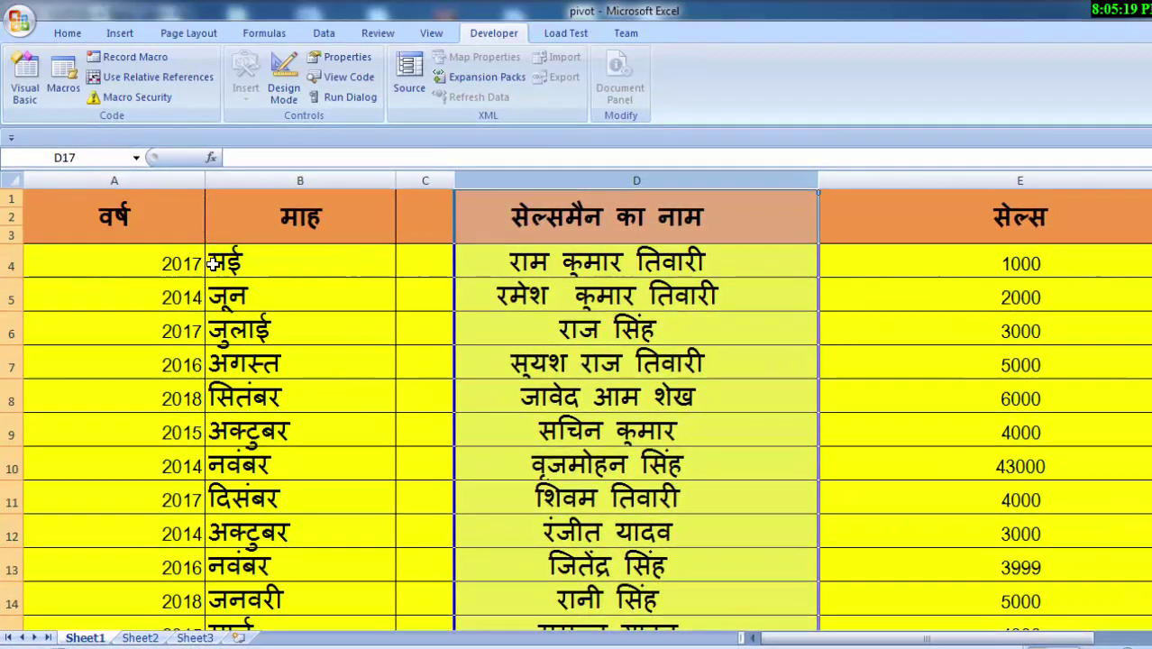
pyautogui.click(151, 217)
pyautogui.click(206, 180)
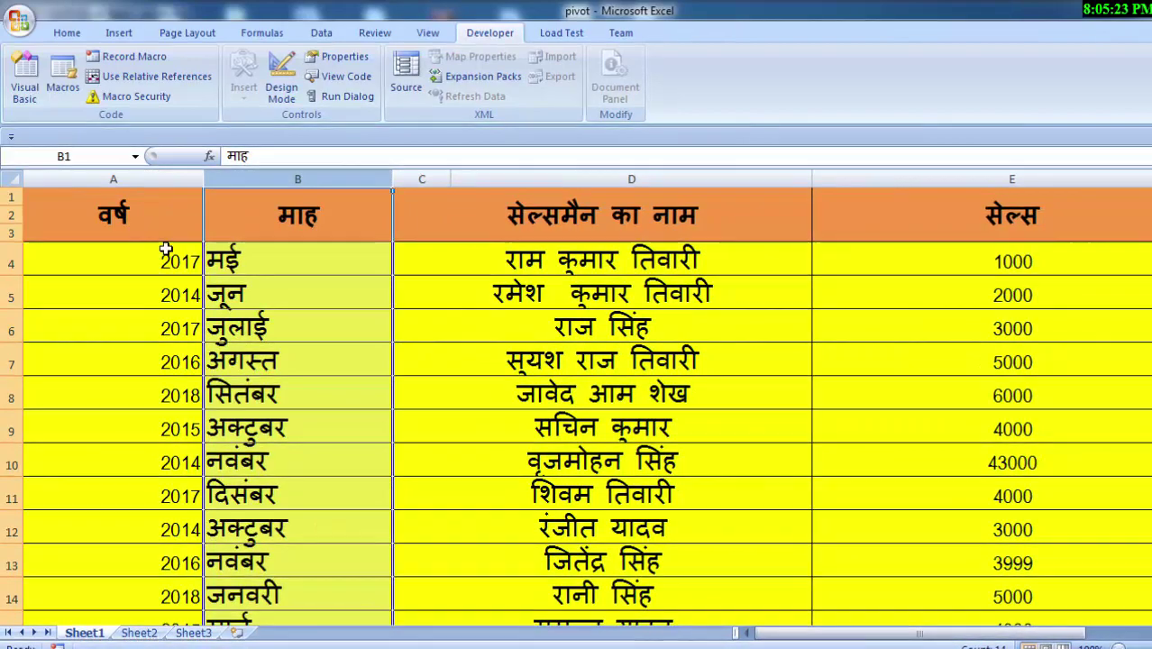
pyautogui.click(166, 260)
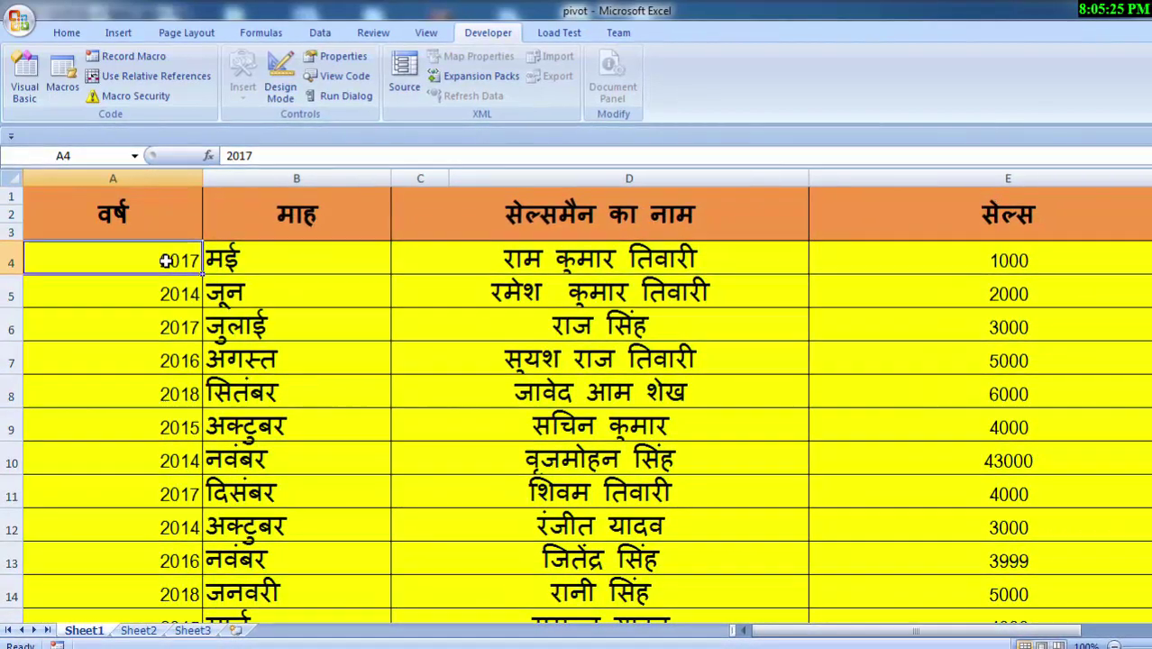
pyautogui.press('alt')
pyautogui.press('h')
pyautogui.press('o')
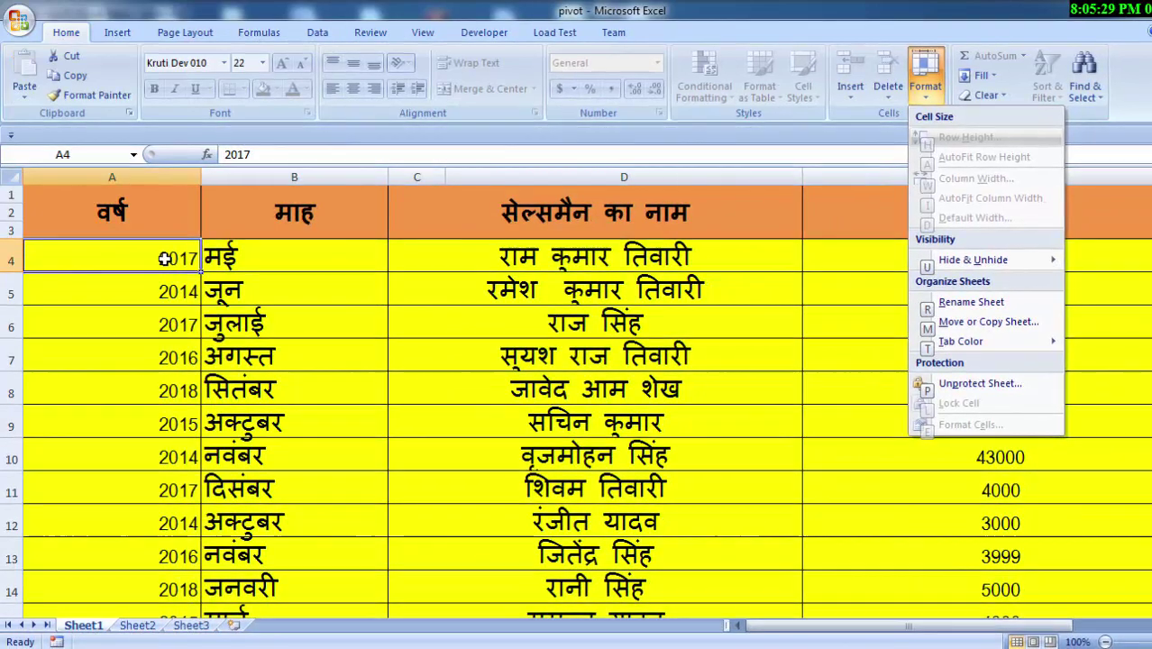
pyautogui.click(365, 263)
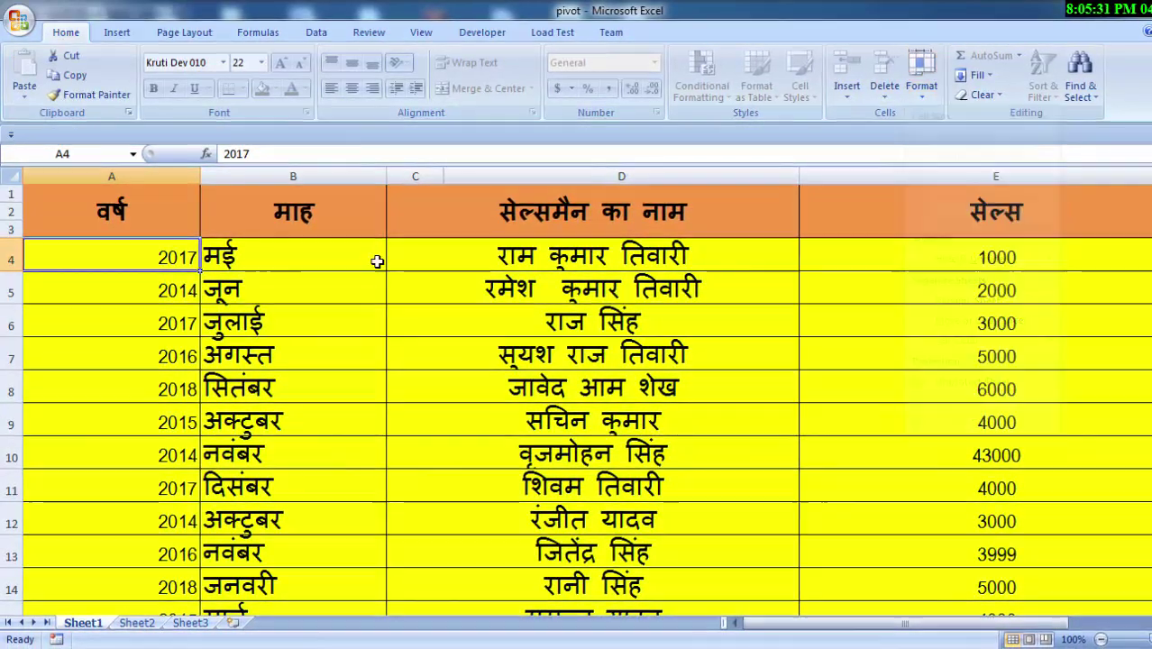
pyautogui.click(587, 256)
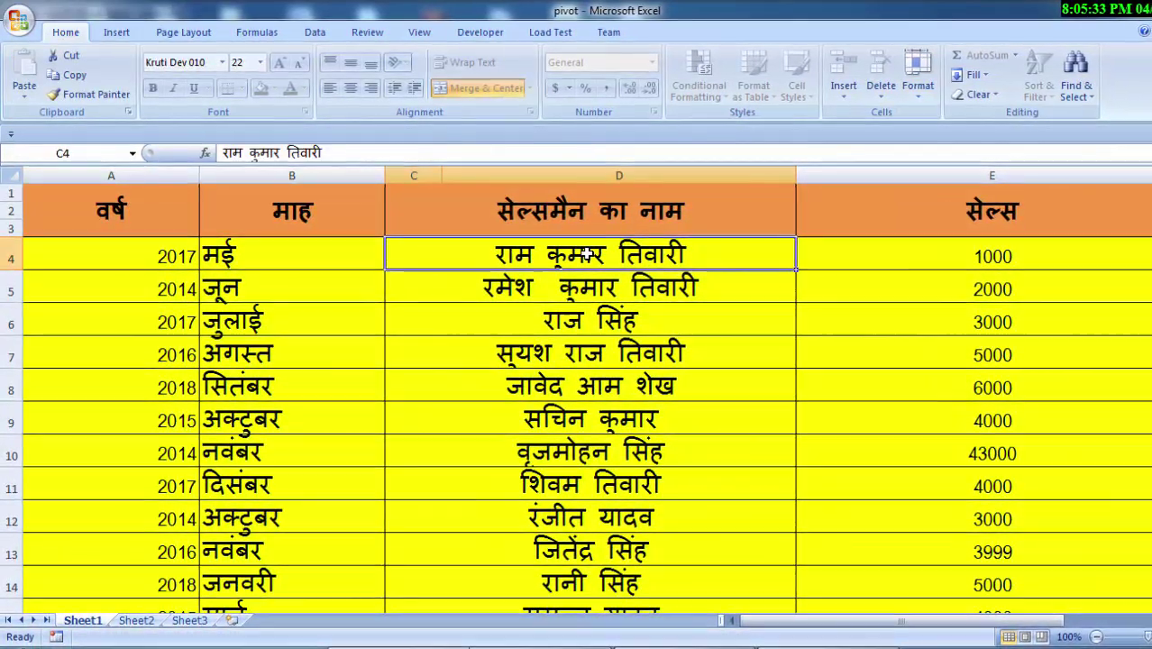
pyautogui.press('alt')
pyautogui.press('h')
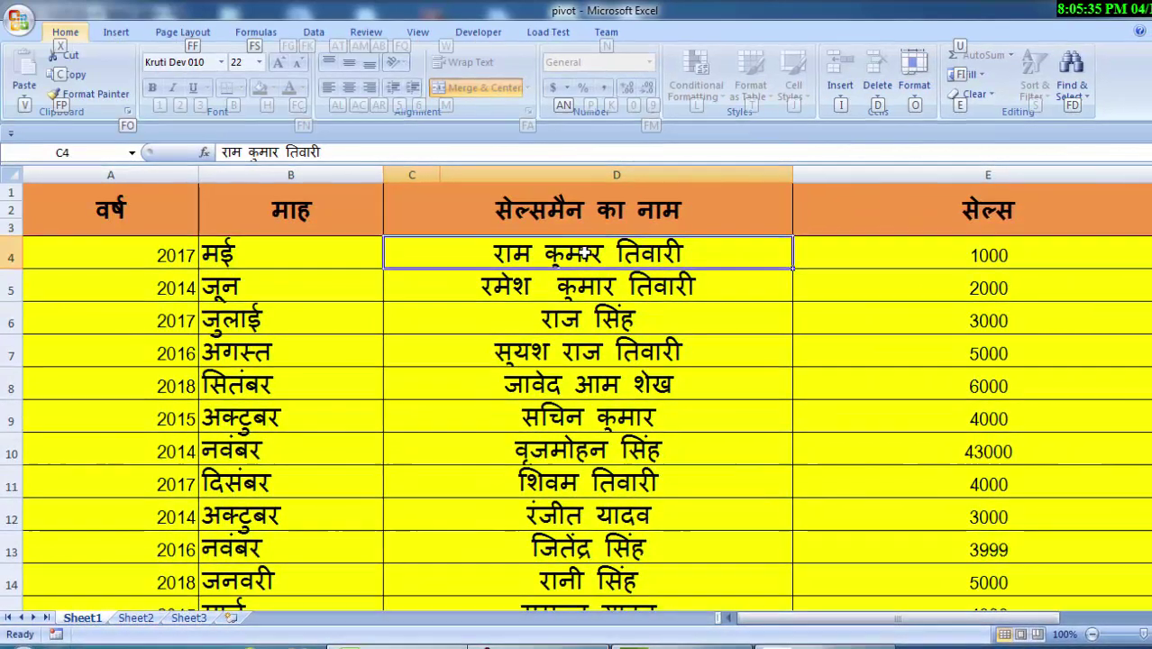
pyautogui.press('o')
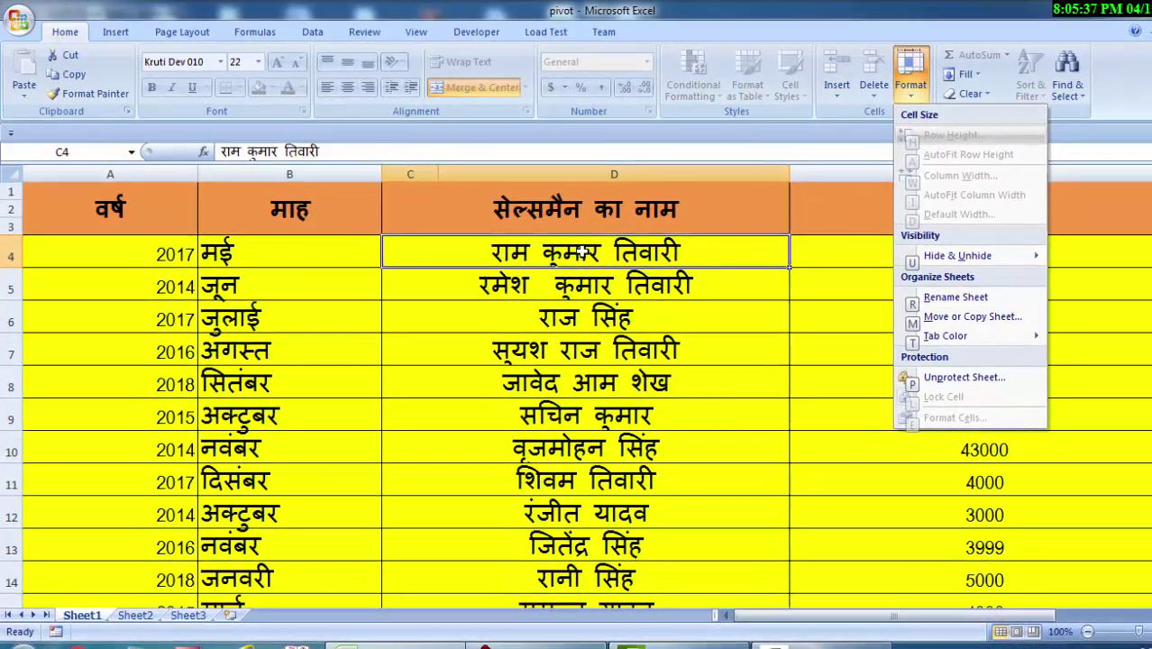
pyautogui.click(807, 467)
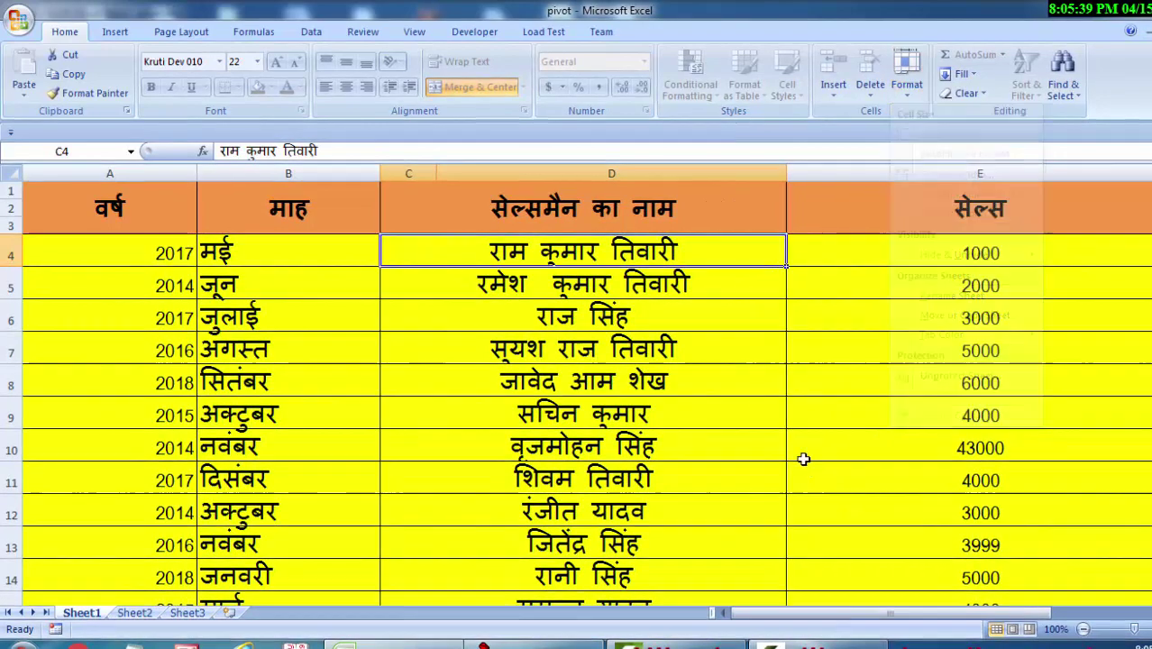